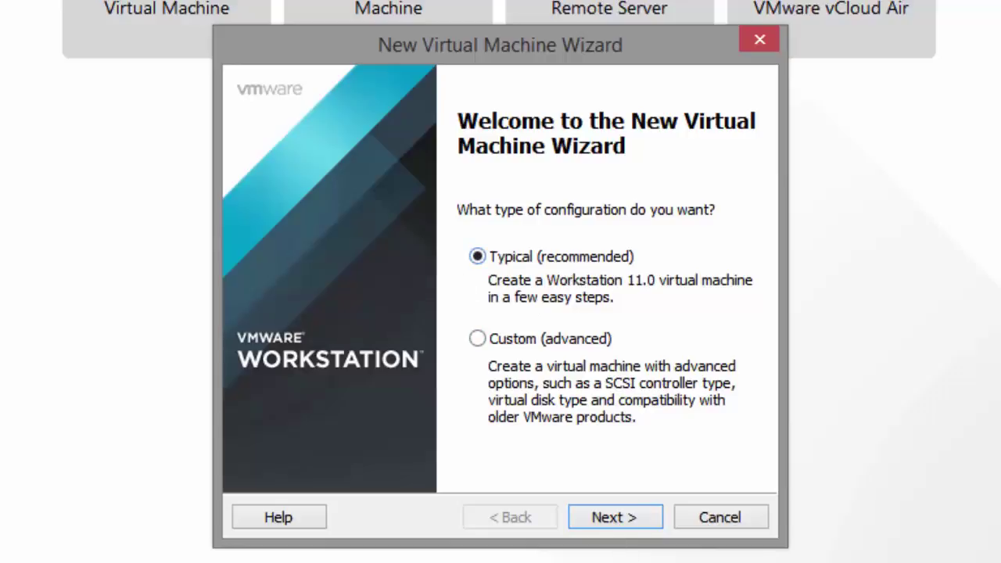
Configure a typical virtual machine with a blank hard disk and Windows Server 2003 Enterprise x64 Edition as the guest operating system.
left_click(628, 529)
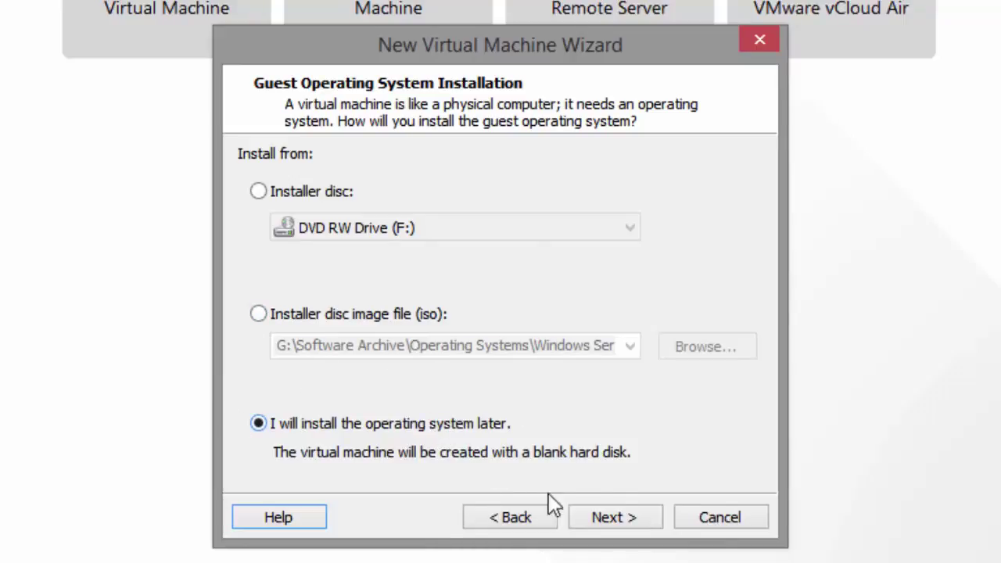
left_click(628, 516)
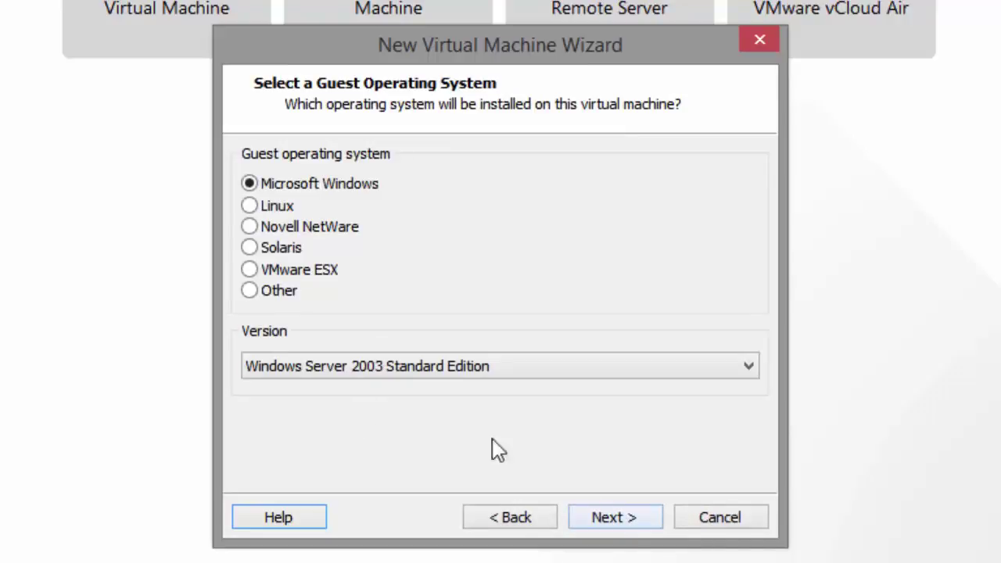
left_click(370, 380)
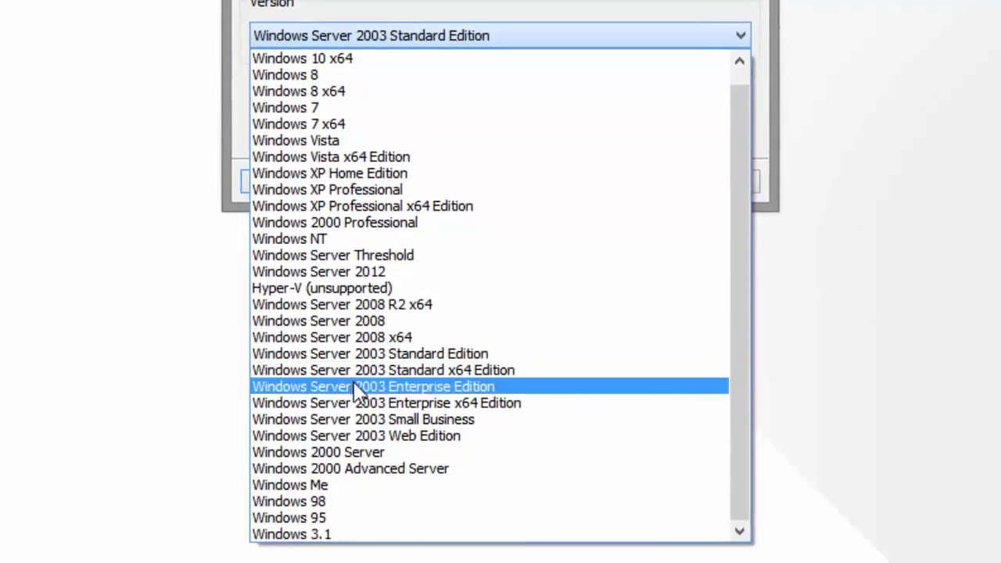
left_click(366, 403)
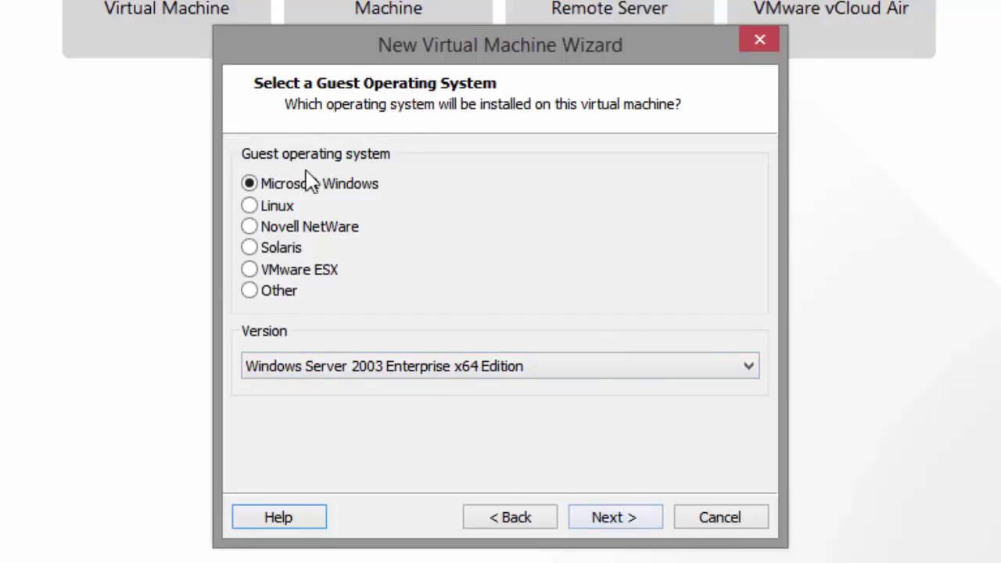
left_click(607, 520)
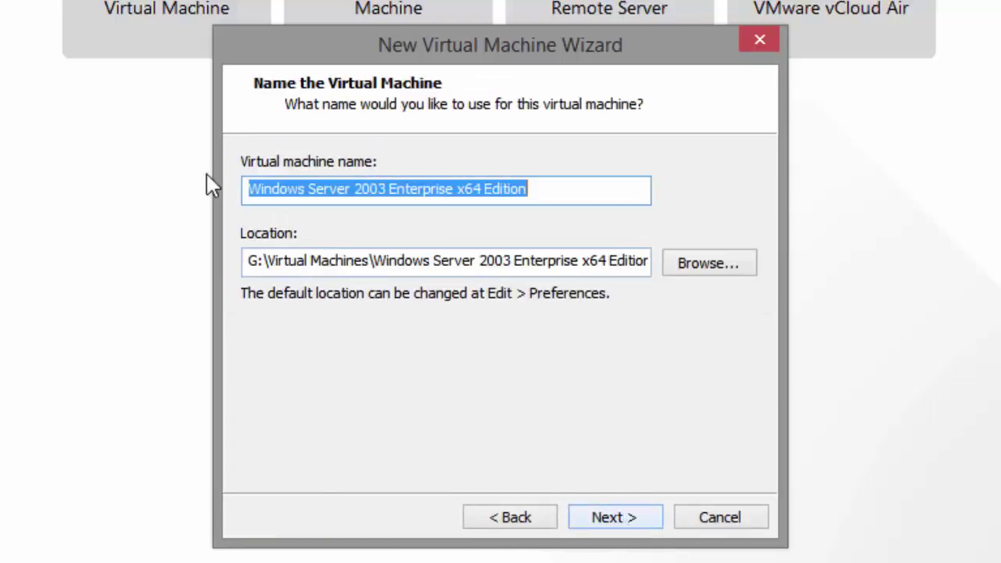
Accept the suggested virtual machine name and location, and store its 40 GB virtual disk as a single file.
left_click(630, 520)
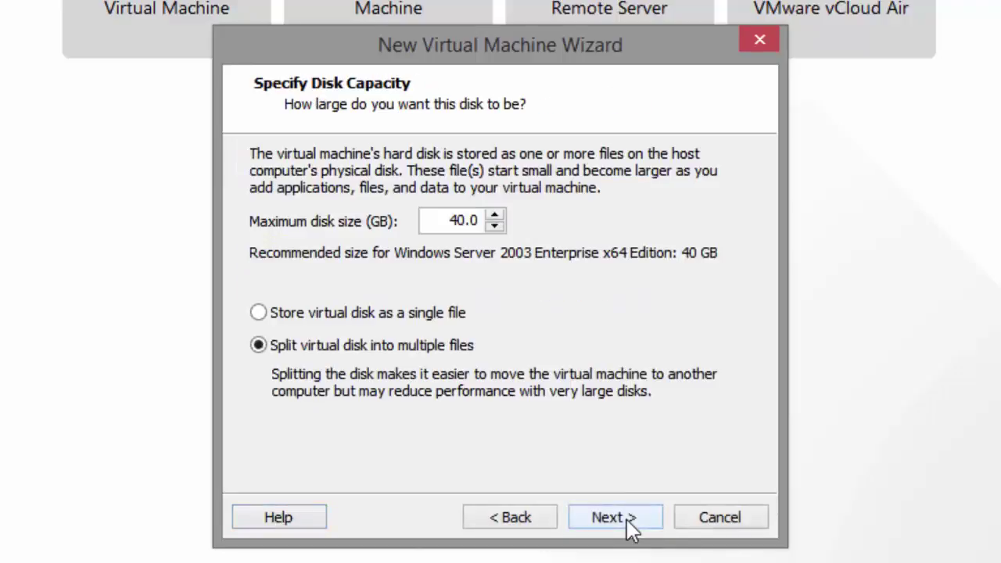
left_click(323, 319)
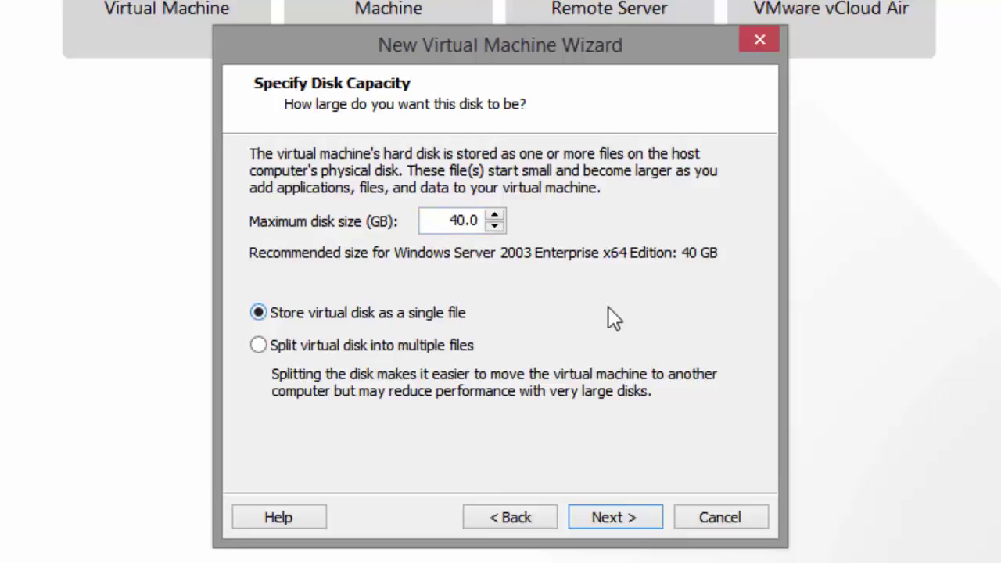
left_click(625, 516)
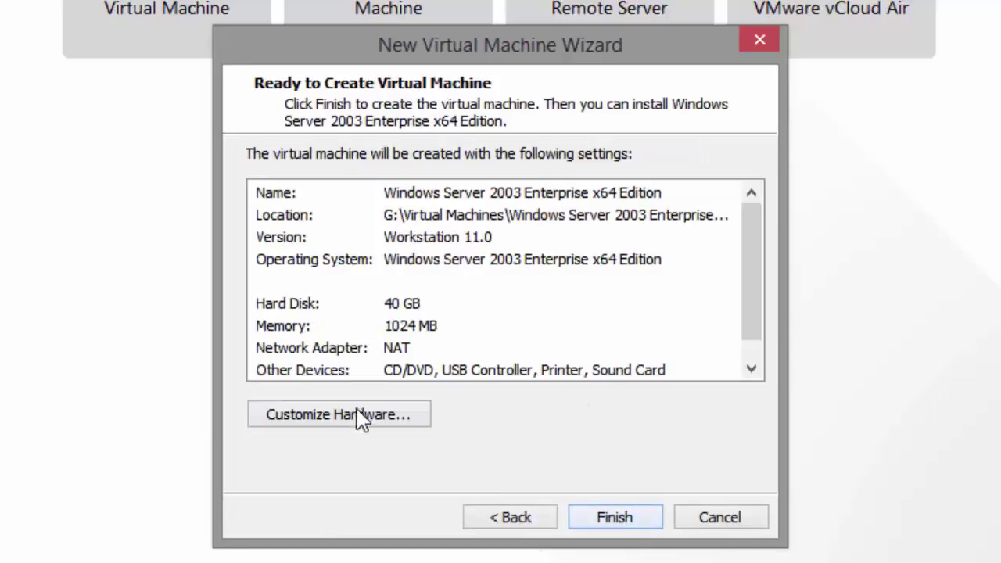
Customize the hardware so the CD/DVD drive uses the Windows Server 2003 ISO image file, and finish creating the virtual machine.
left_click(358, 414)
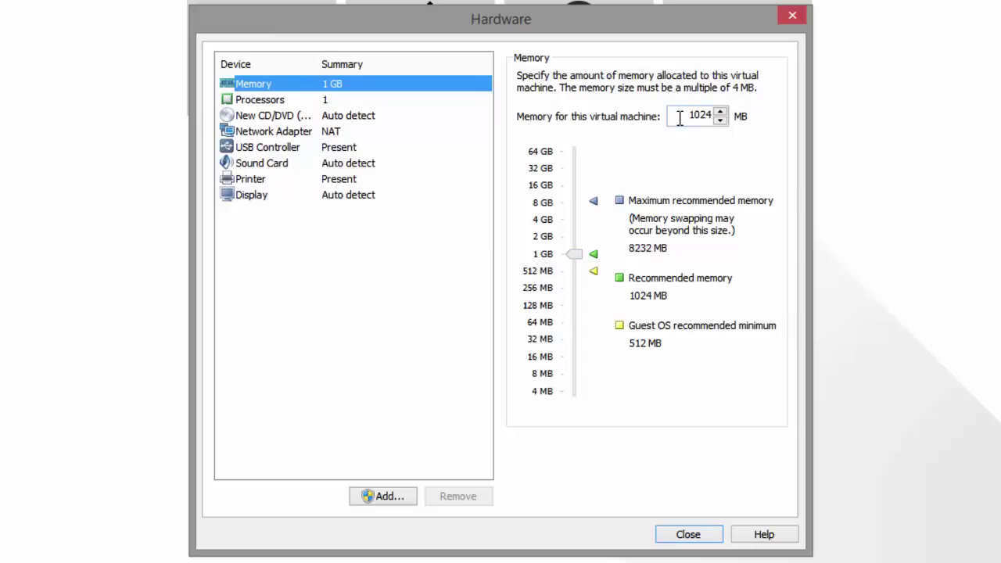
left_click_drag(677, 116, 749, 115)
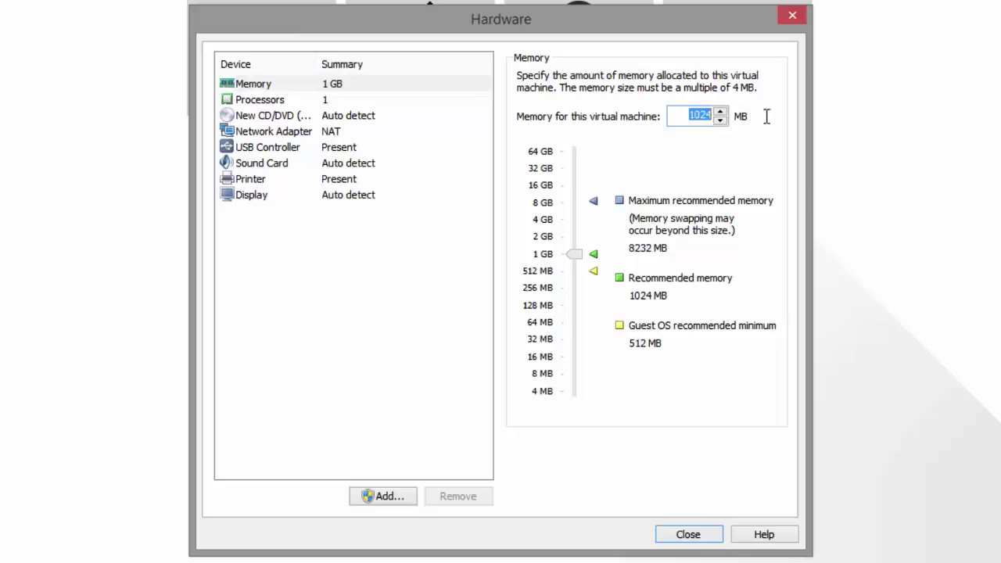
left_click(288, 101)
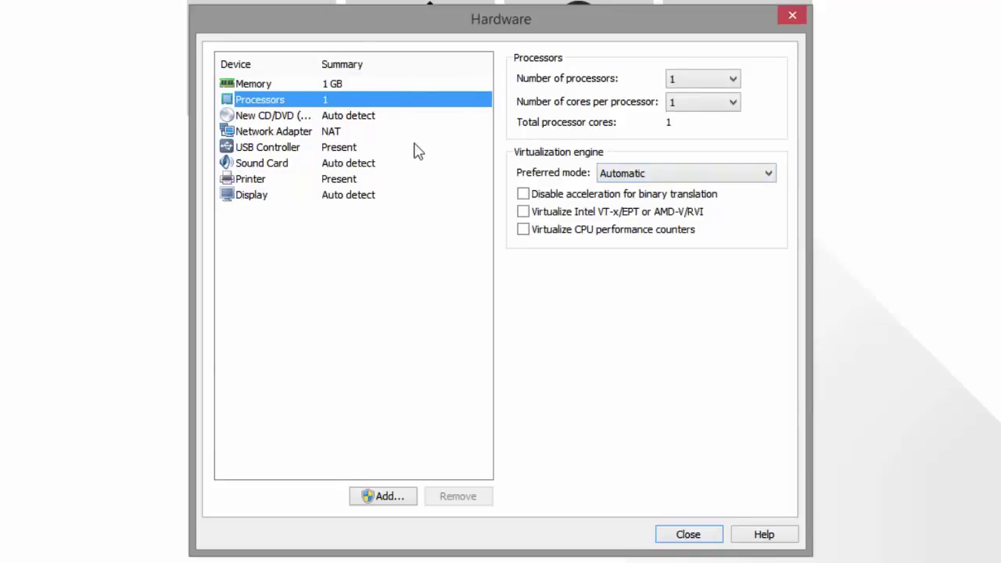
left_click(262, 119)
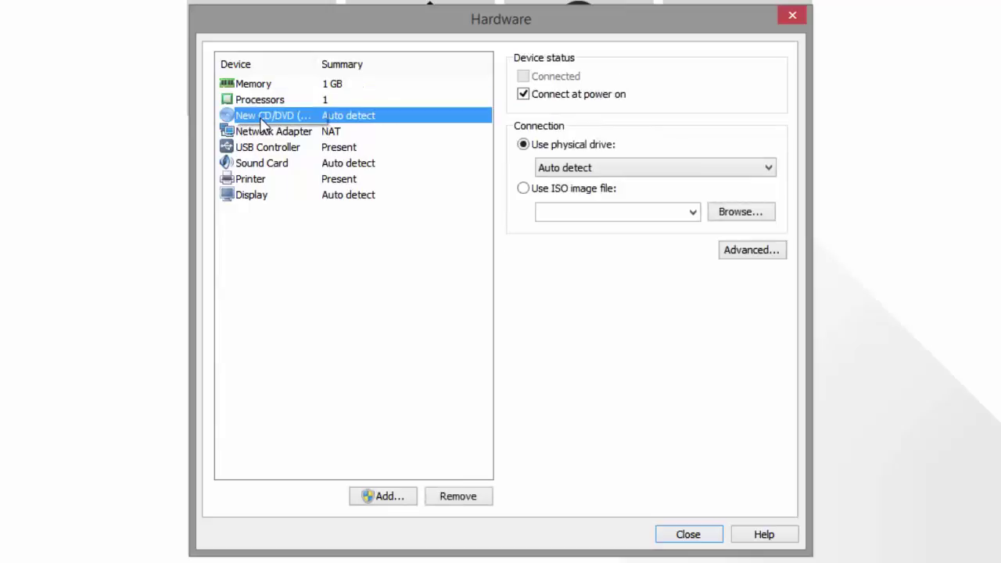
left_click(523, 188)
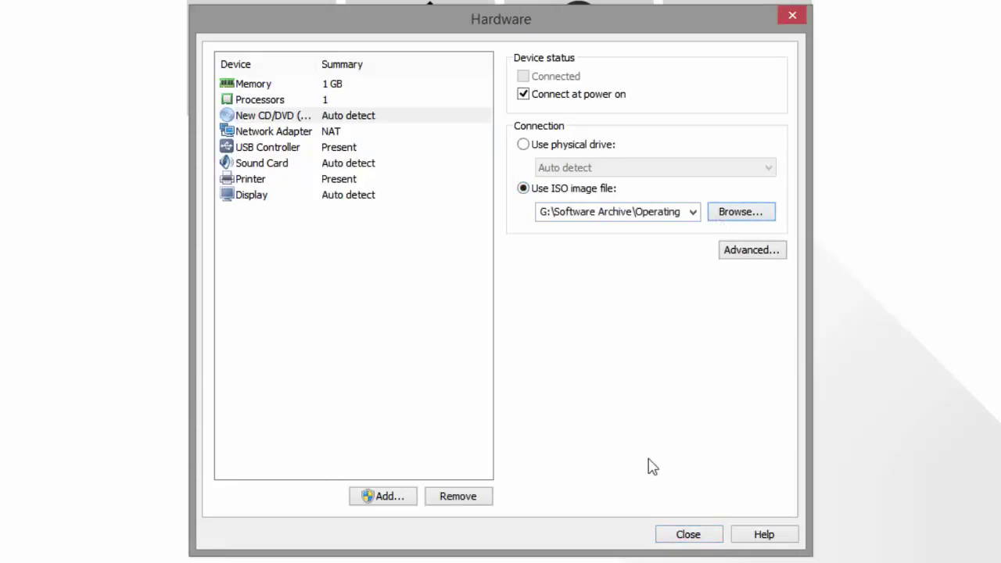
left_click(694, 534)
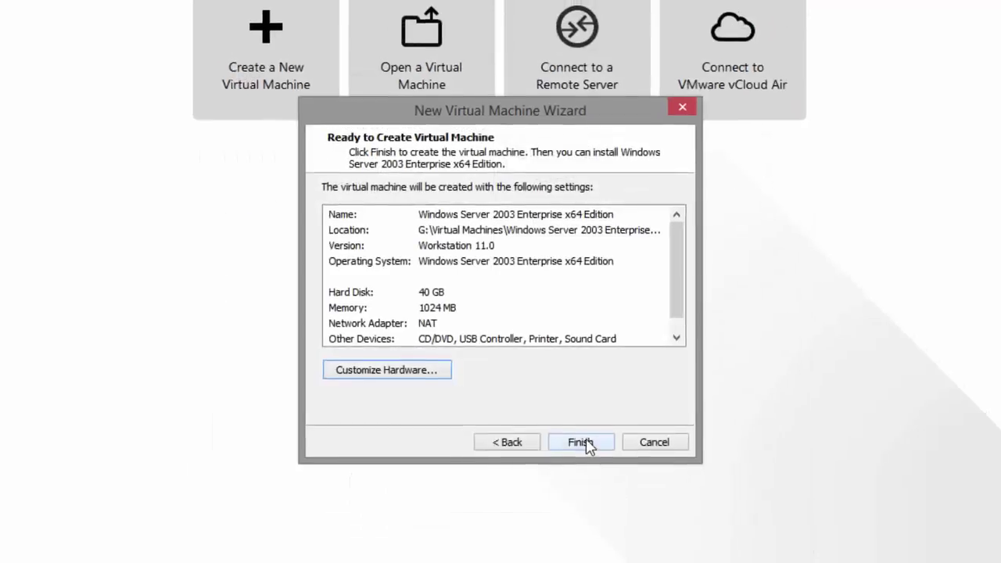
left_click(582, 442)
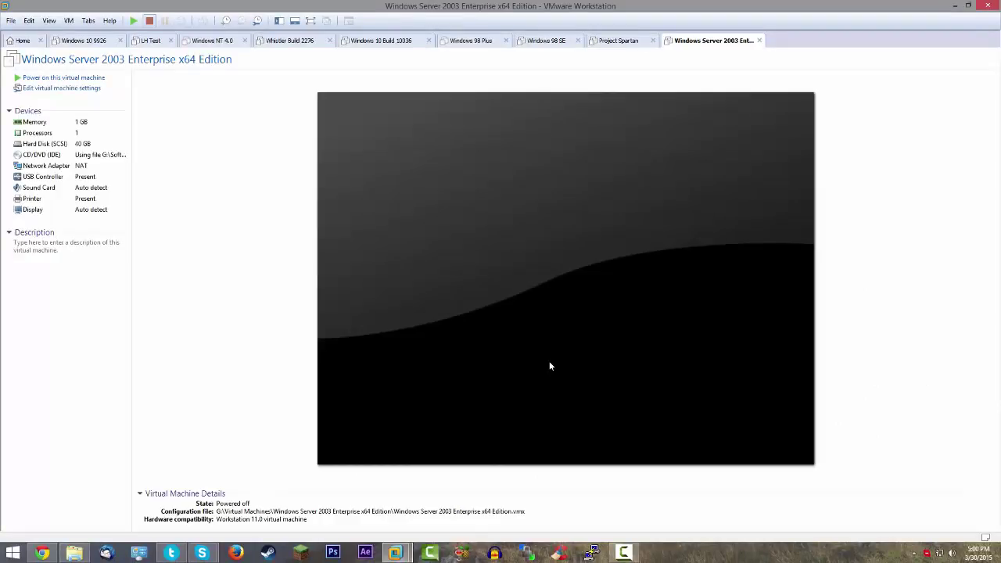
Power on the virtual machine, start setting up Windows and agree to the license terms.
left_click(71, 79)
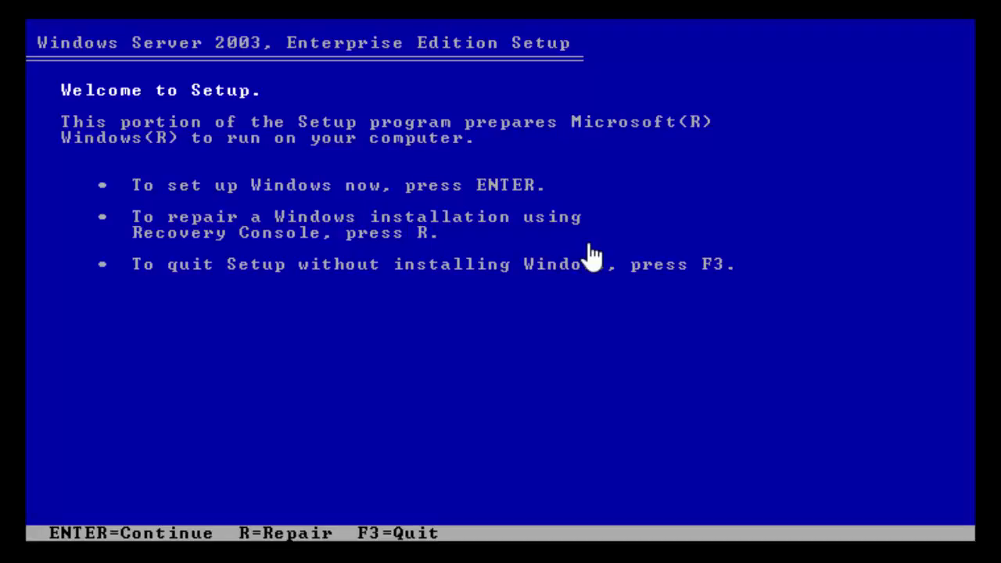
key("Return")
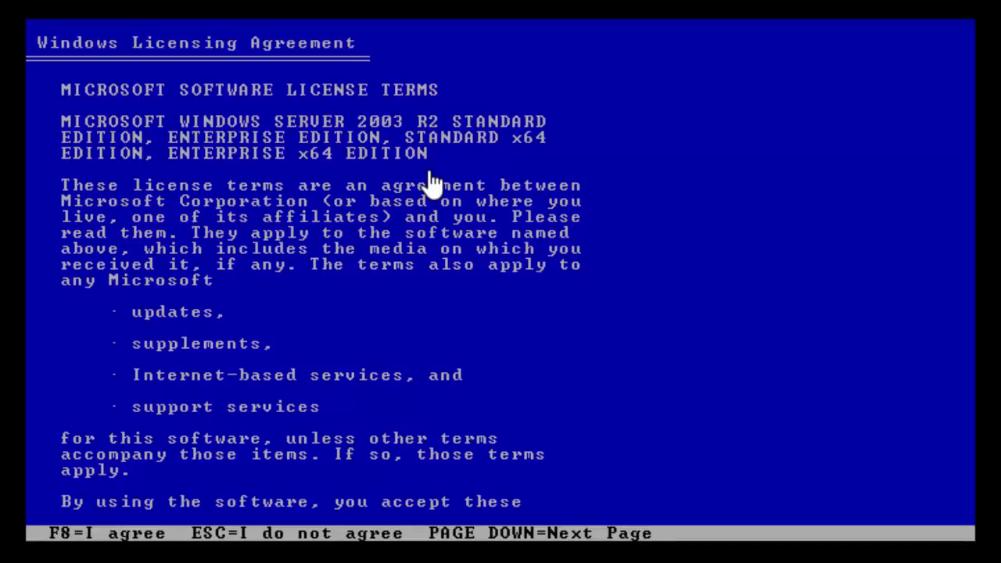
key("F8")
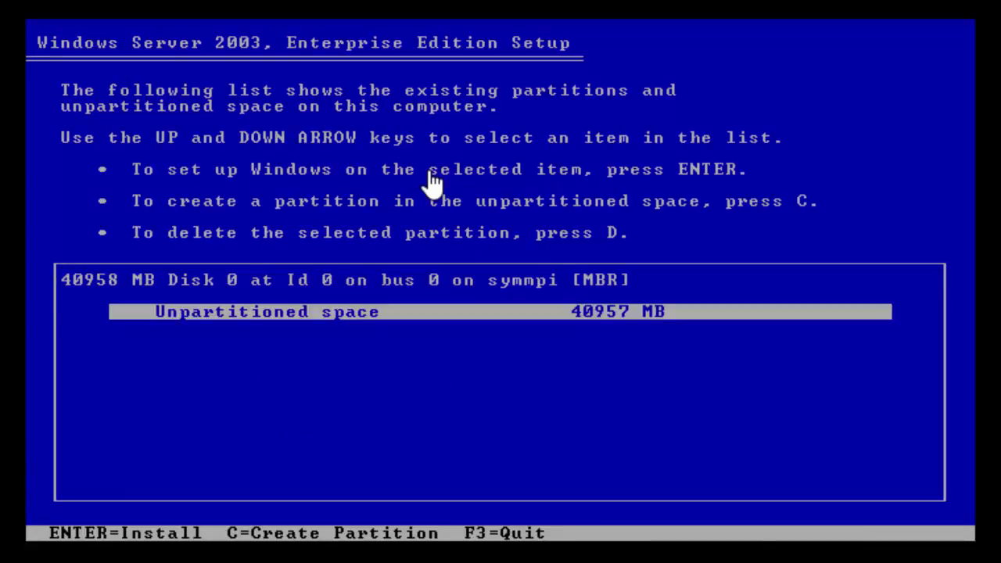
Install Windows on the unpartitioned space, formatting it with the quick NTFS option, and restart the virtual machine.
key("Return")
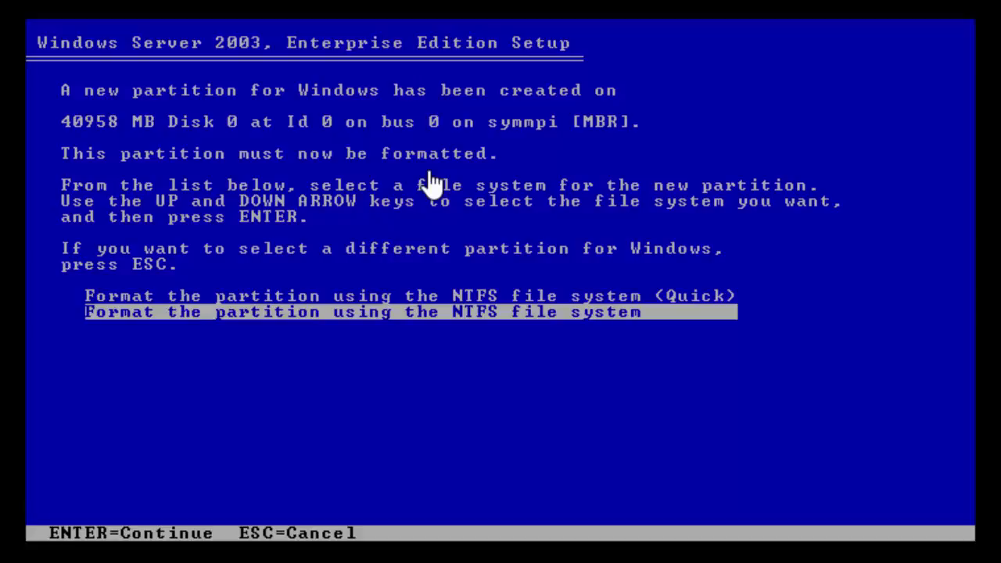
key("Up")
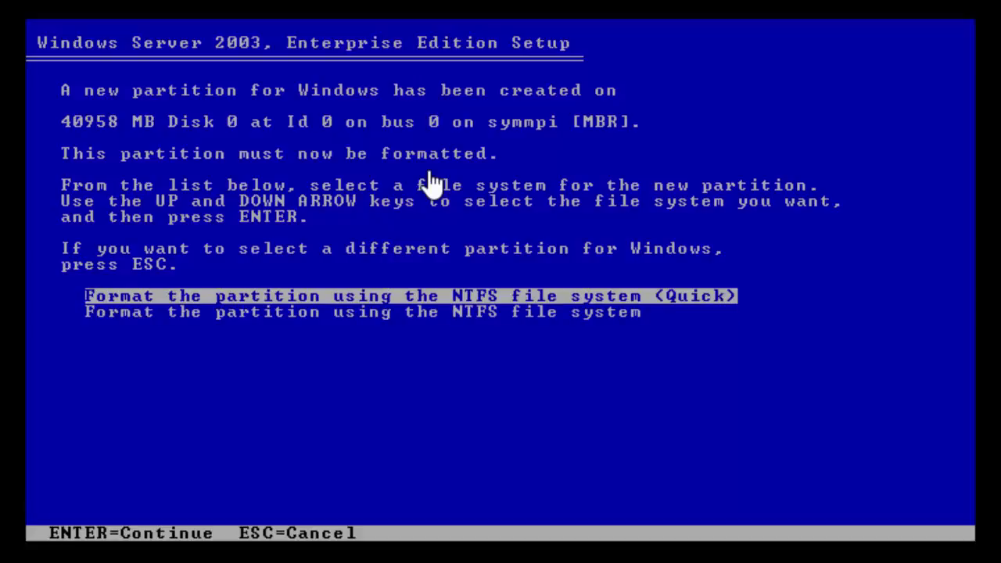
key("Return")
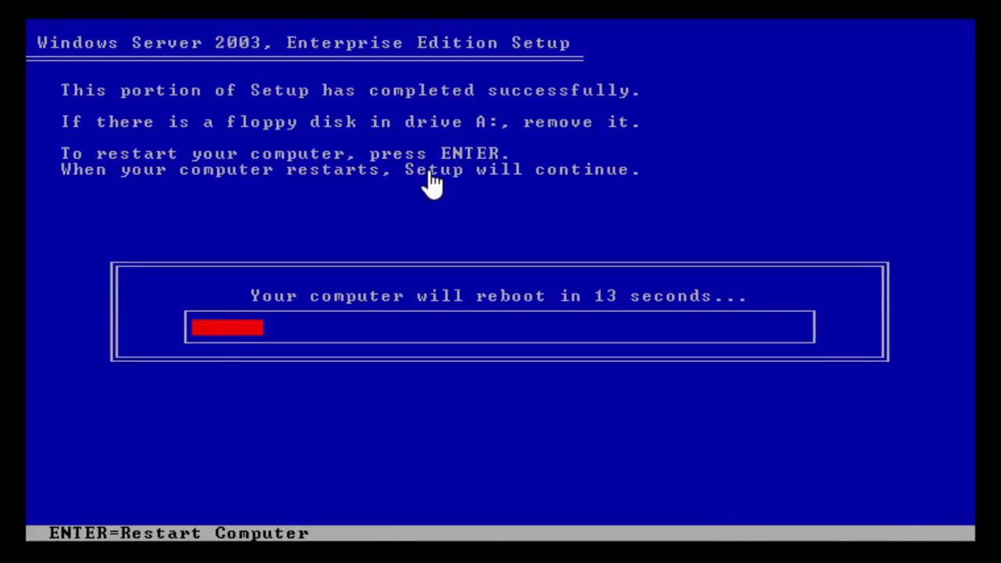
key("Return")
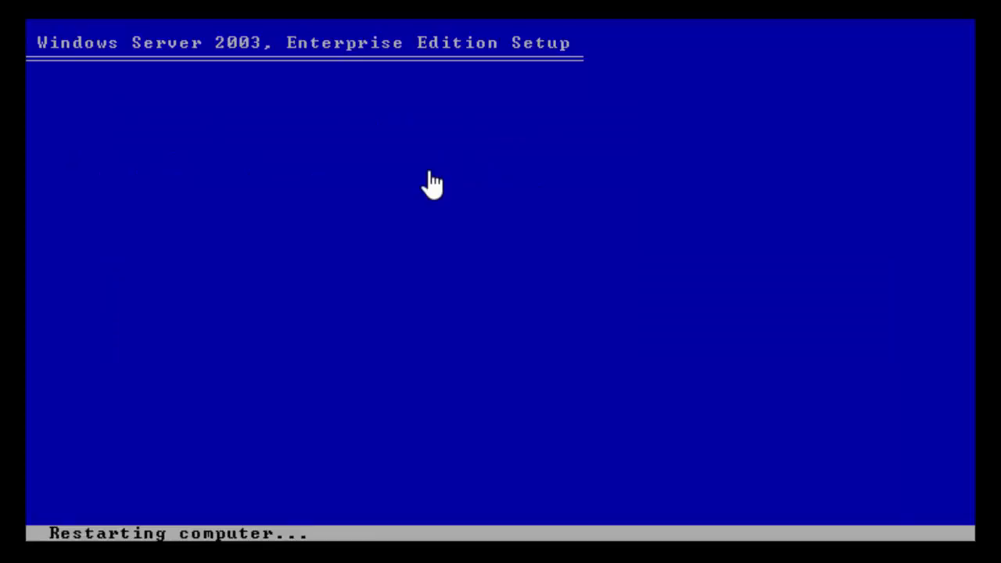
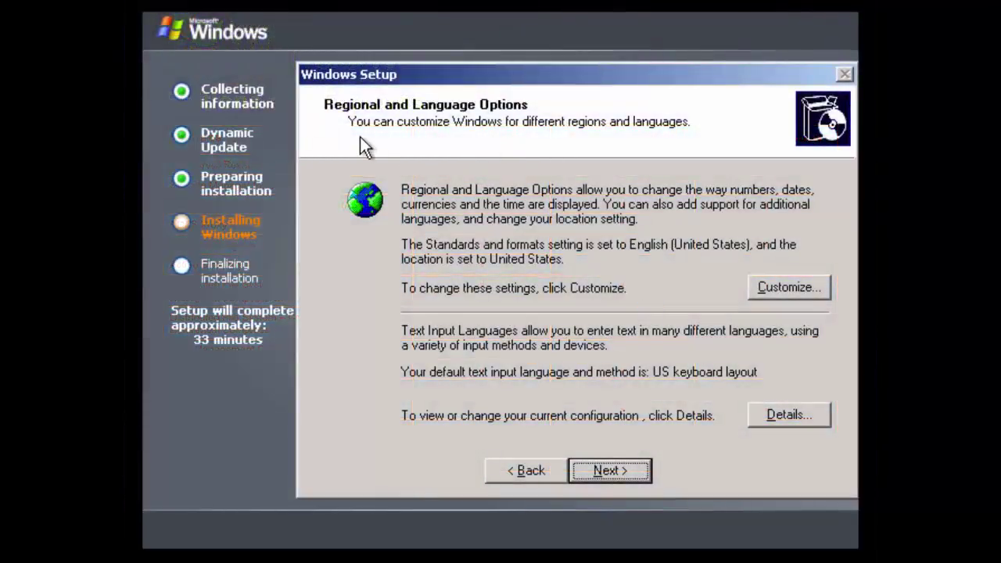
Personalize the software with the owner's name and select the Per Device or Per User licensing mode.
left_click(622, 475)
type("Michael")
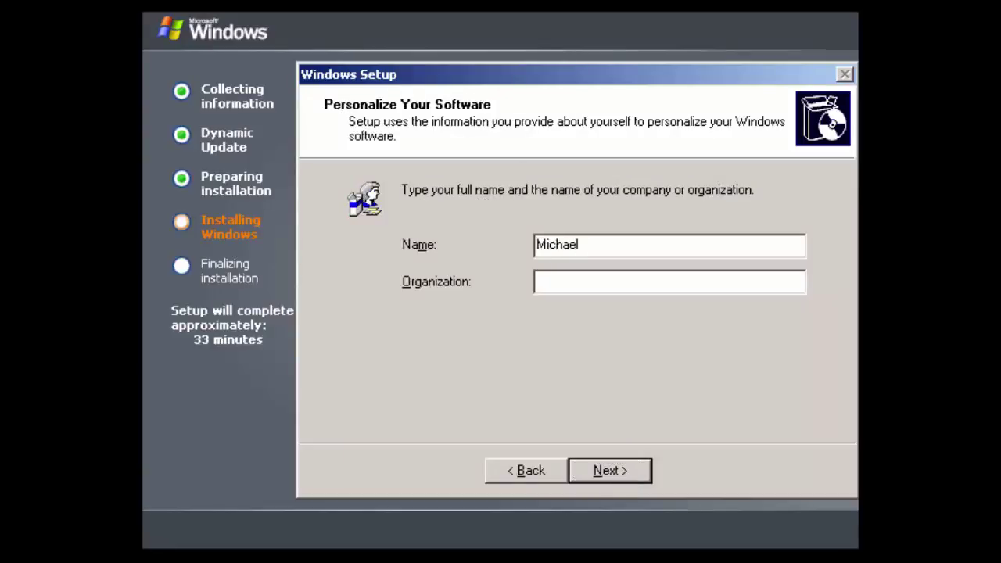
left_click(621, 475)
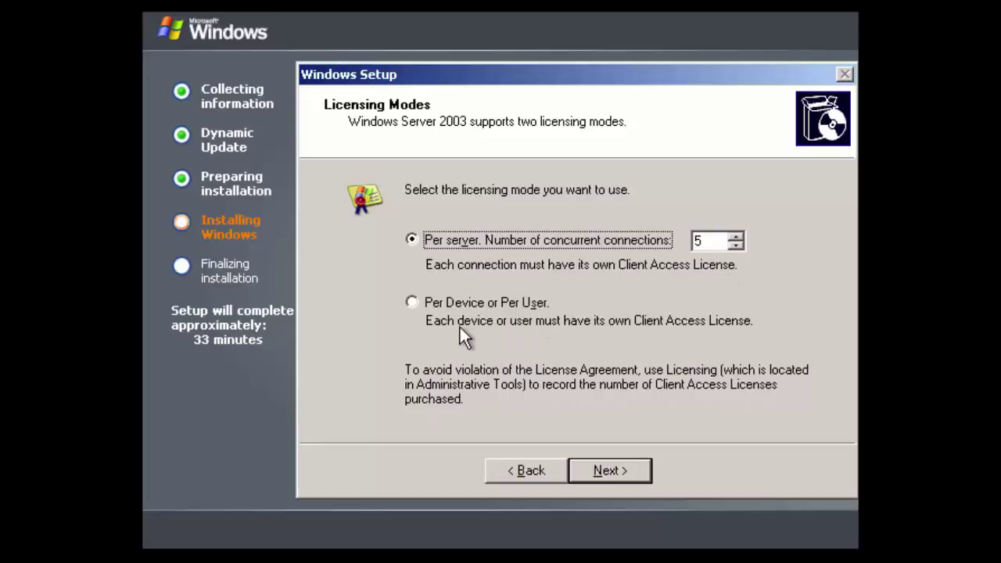
left_click(418, 302)
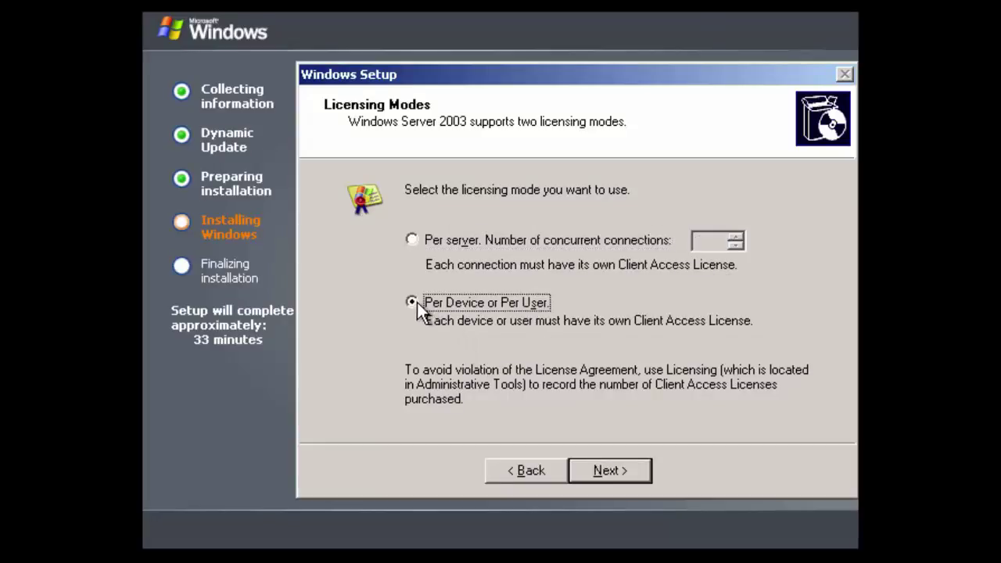
left_click(598, 465)
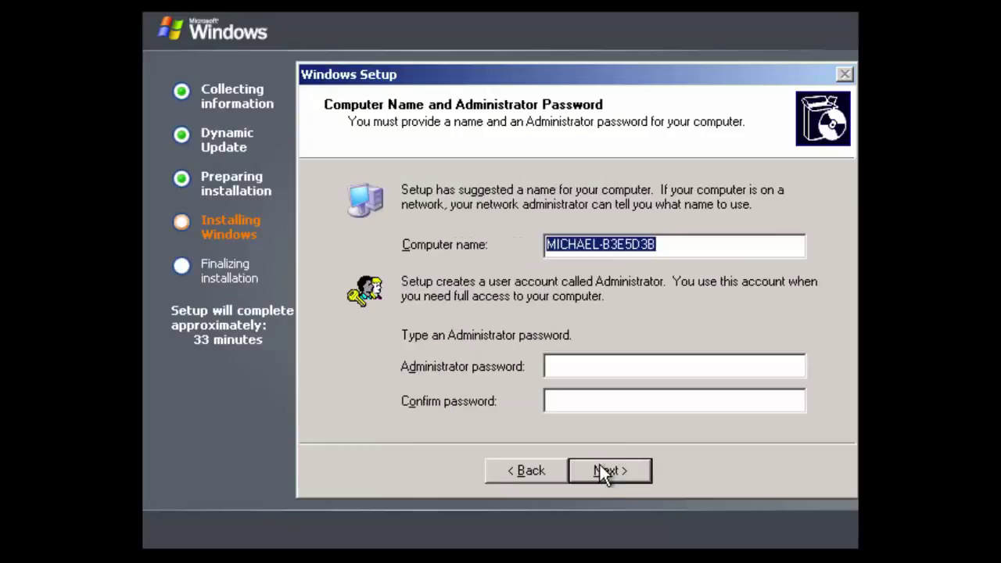
Set the computer name to server2k3 and continue with a blank Administrator password.
type("server")
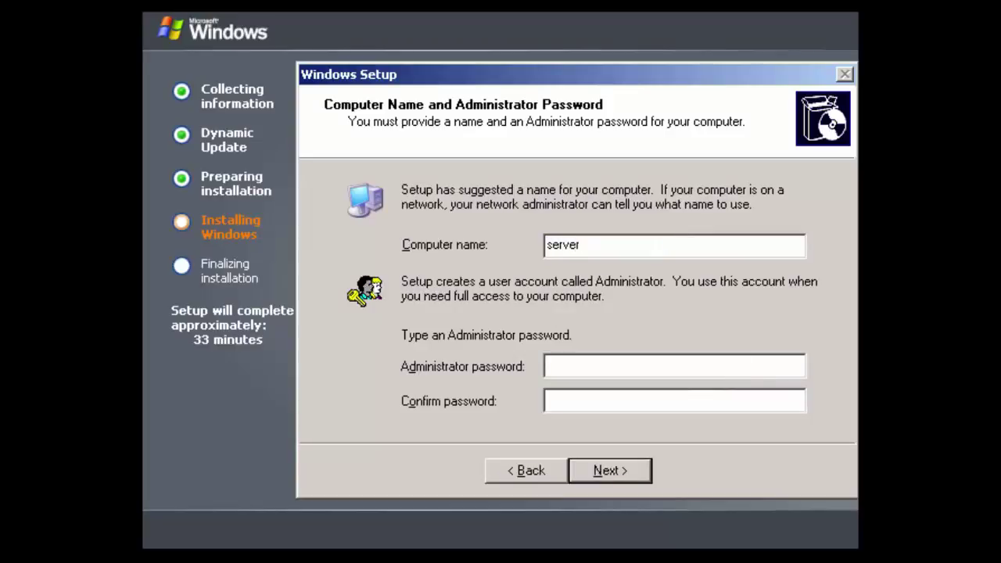
type("2k3")
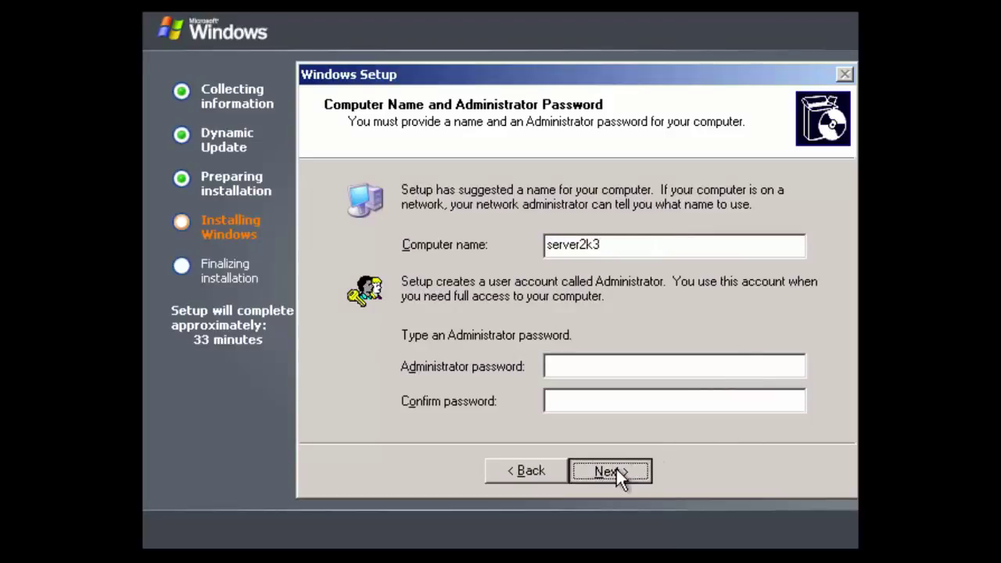
left_click(616, 469)
left_click(562, 338)
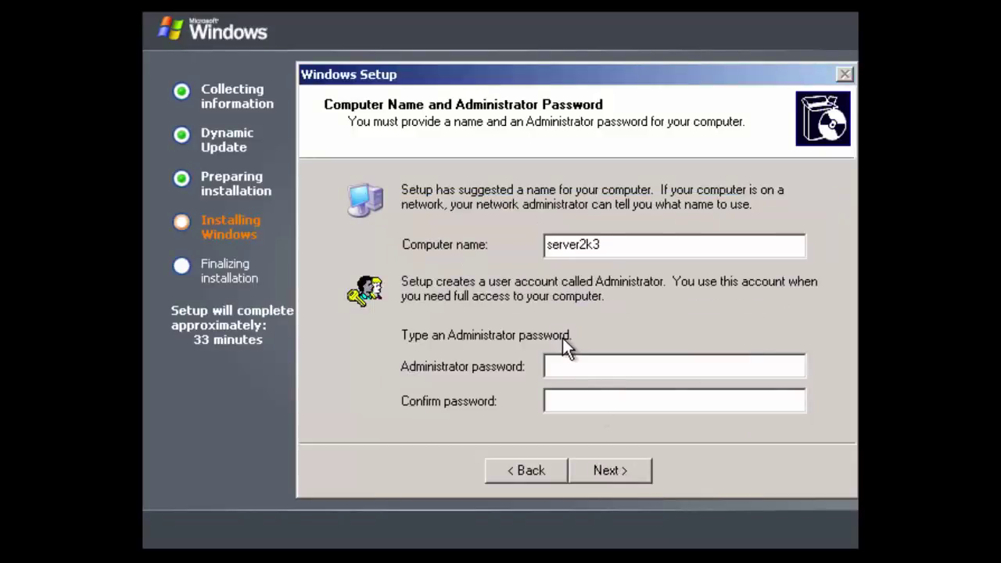
Set the time zone to (GMT-05:00) Eastern Time (US & Canada) and continue the setup.
left_click(579, 329)
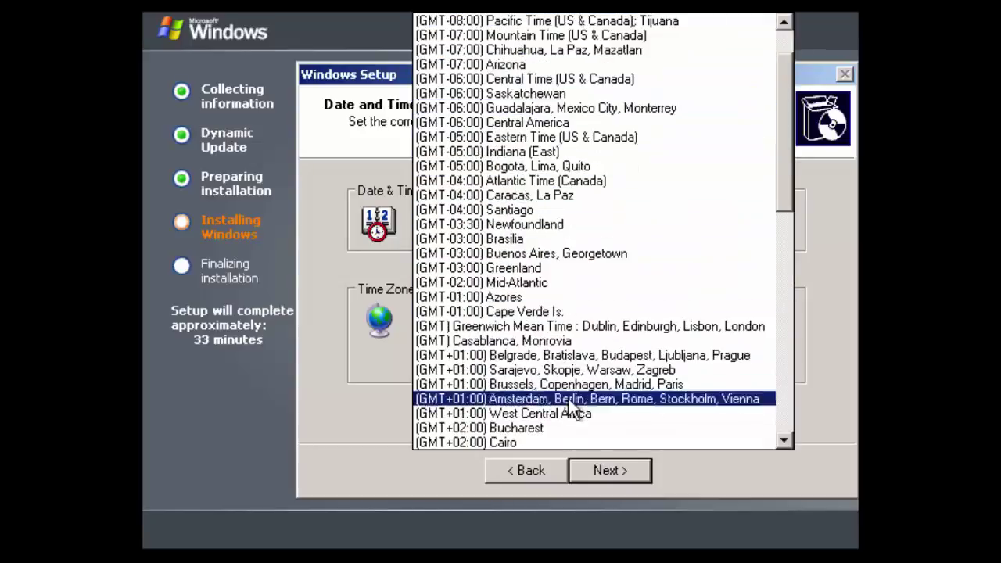
scroll(569, 309, "down", 2)
scroll(569, 311, "down", 1)
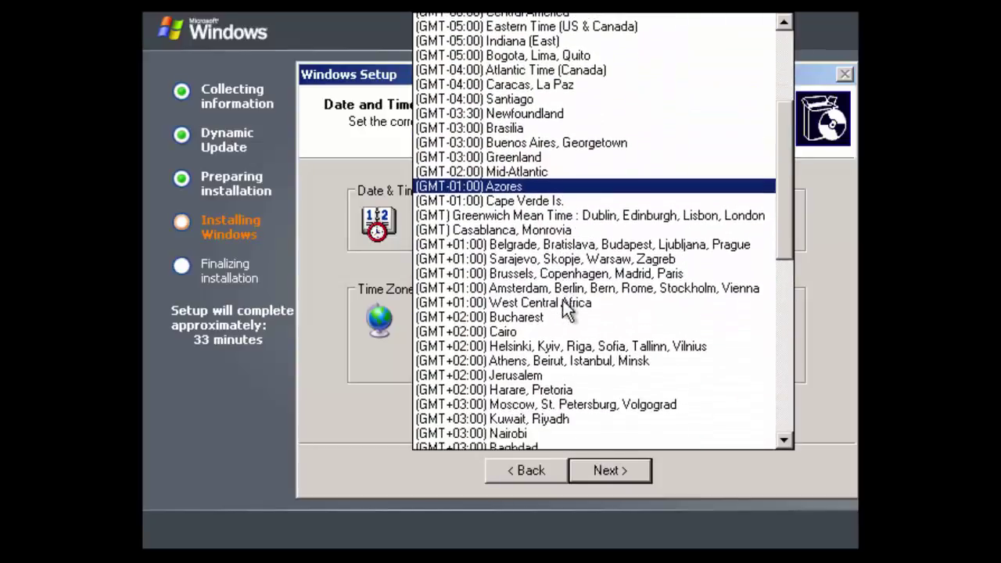
scroll(570, 310, "up", 2)
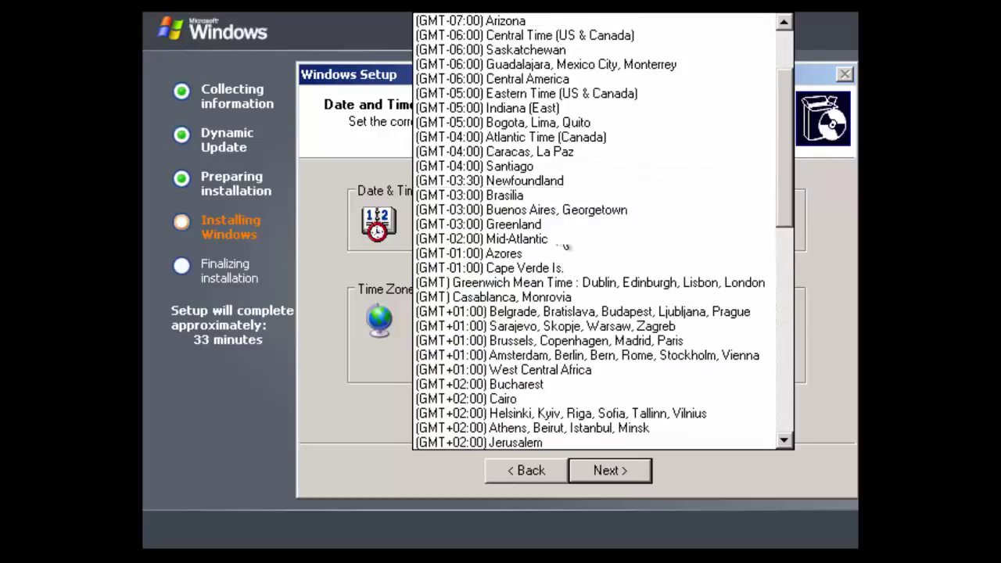
left_click(560, 109)
key("Up")
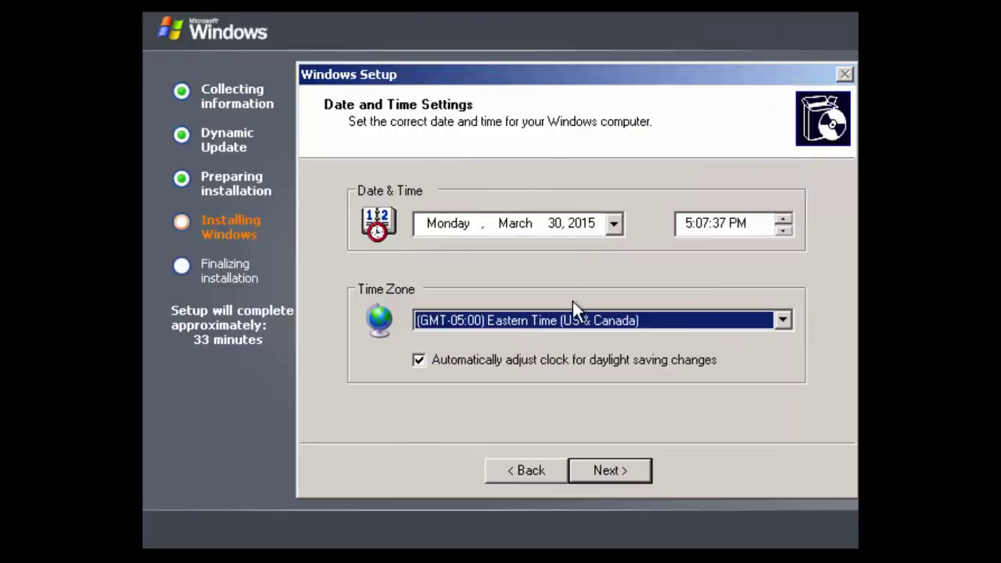
left_click(606, 472)
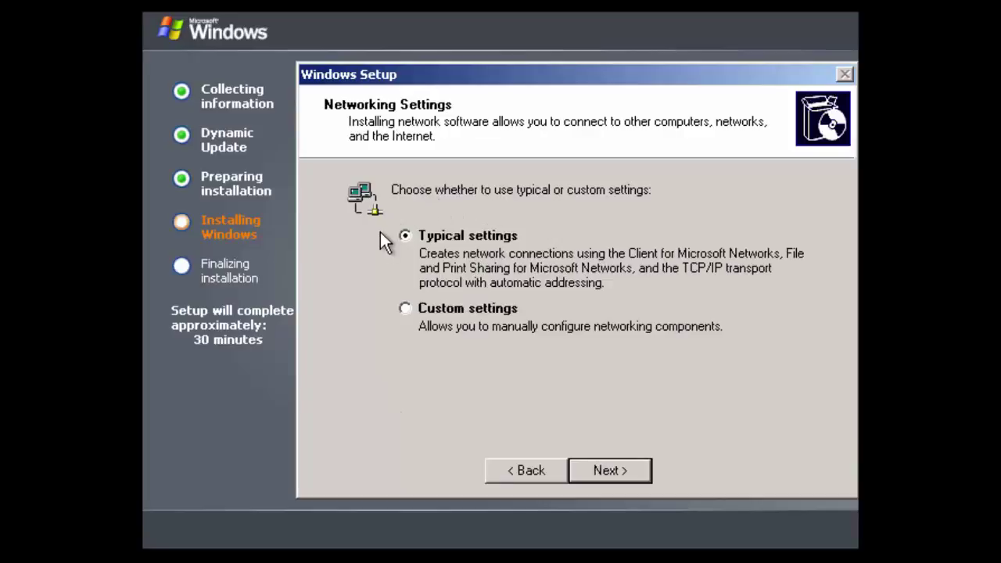
Accept typical networking settings and make the computer a member of the workgroup WORKGROUP without a domain.
left_click(617, 470)
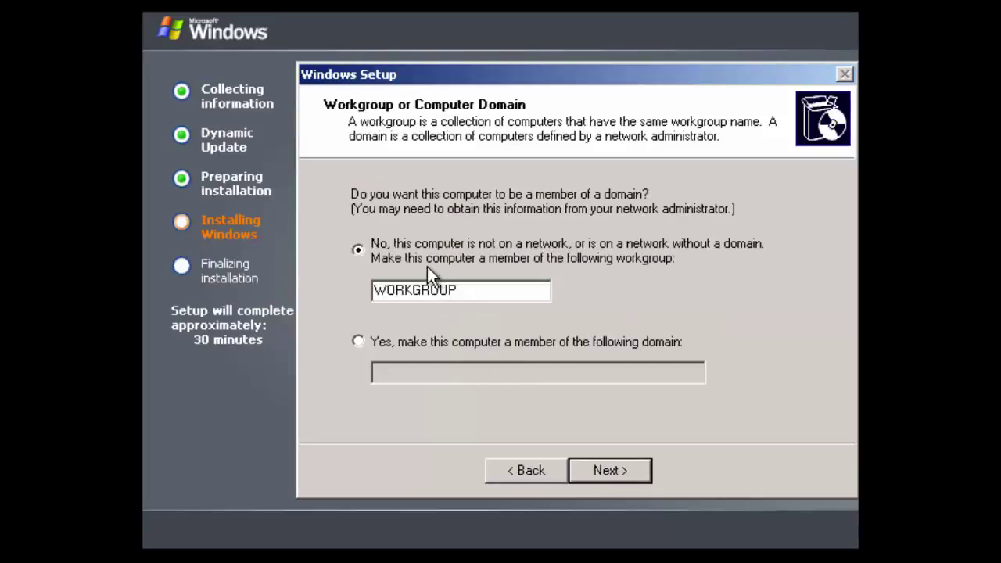
left_click(480, 290)
left_click_drag(480, 290, 292, 300)
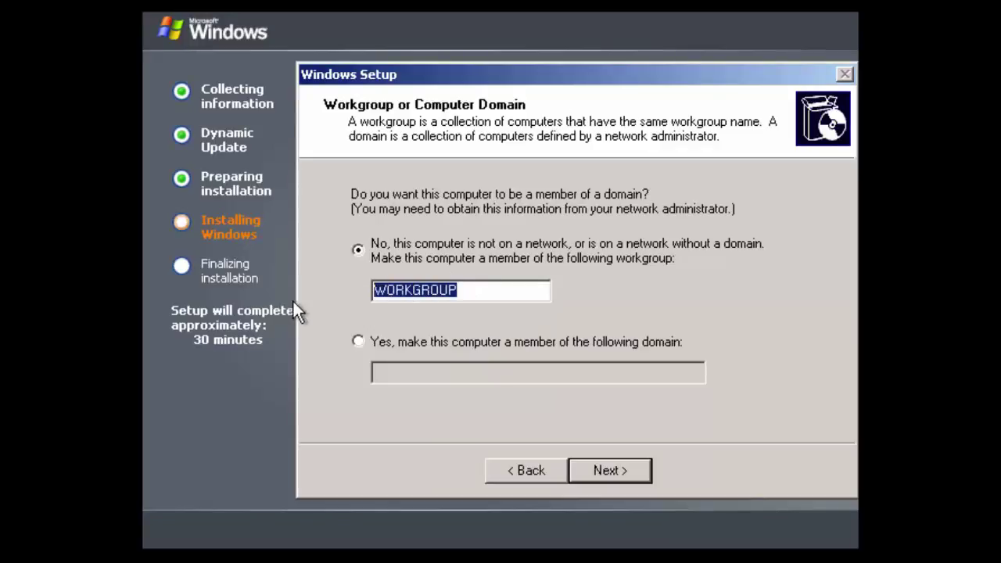
key("Return")
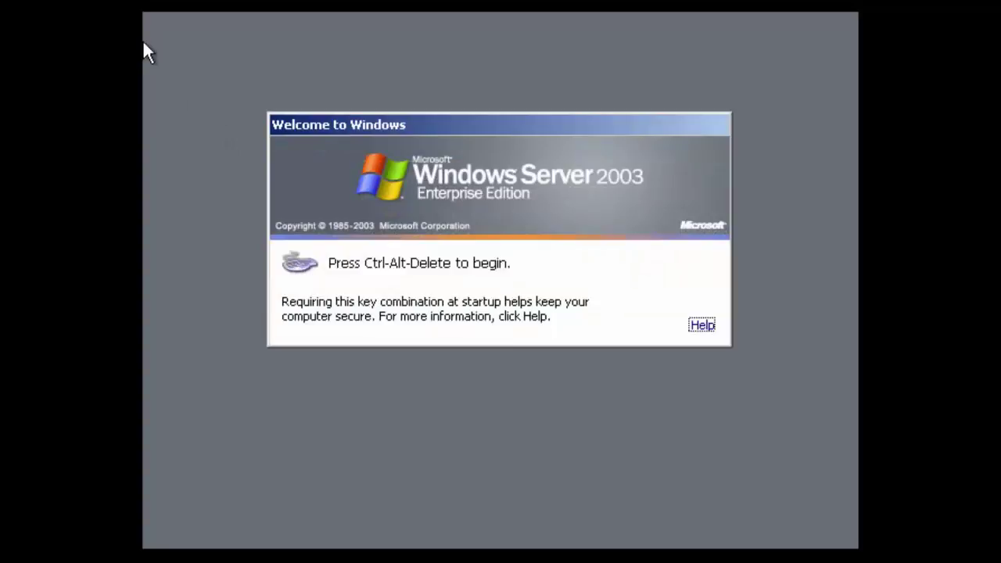
Log on as Administrator with a blank password and dismiss the Display Settings balloon.
key("ctrl+alt+Delete")
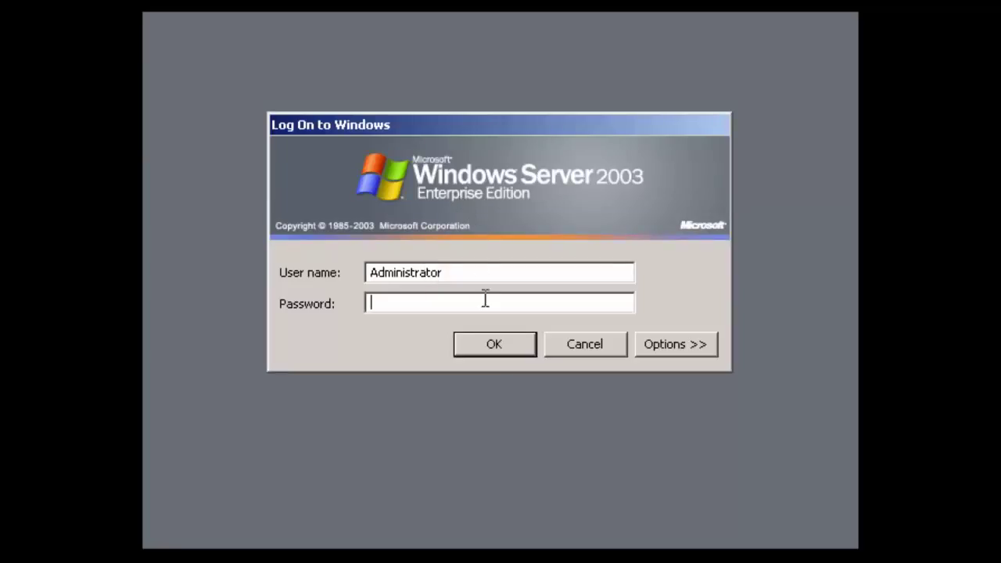
left_click(509, 342)
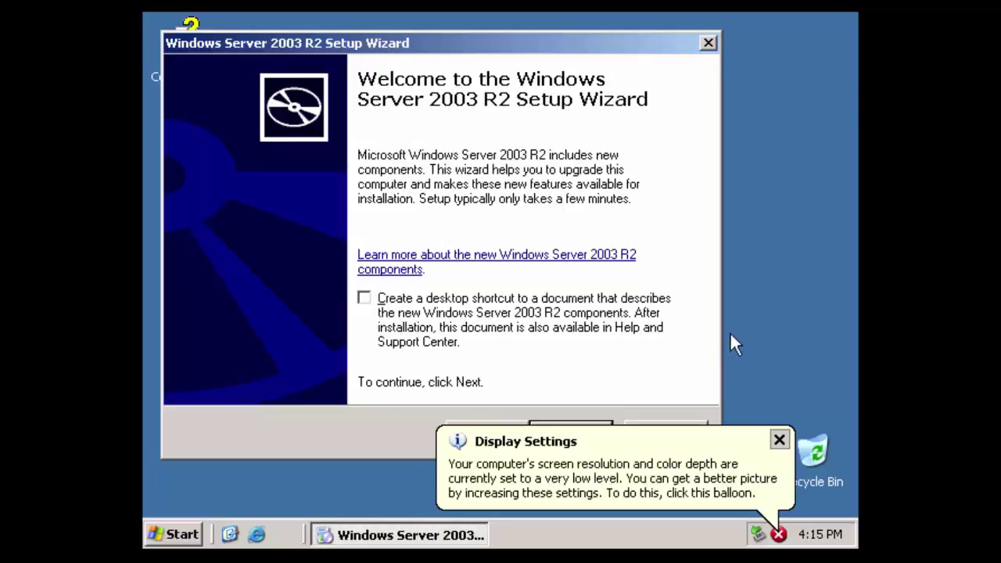
left_click(784, 439)
Start the Windows Server 2003 R2 component installation without creating the desktop shortcut to the document about its components.
left_click(483, 344)
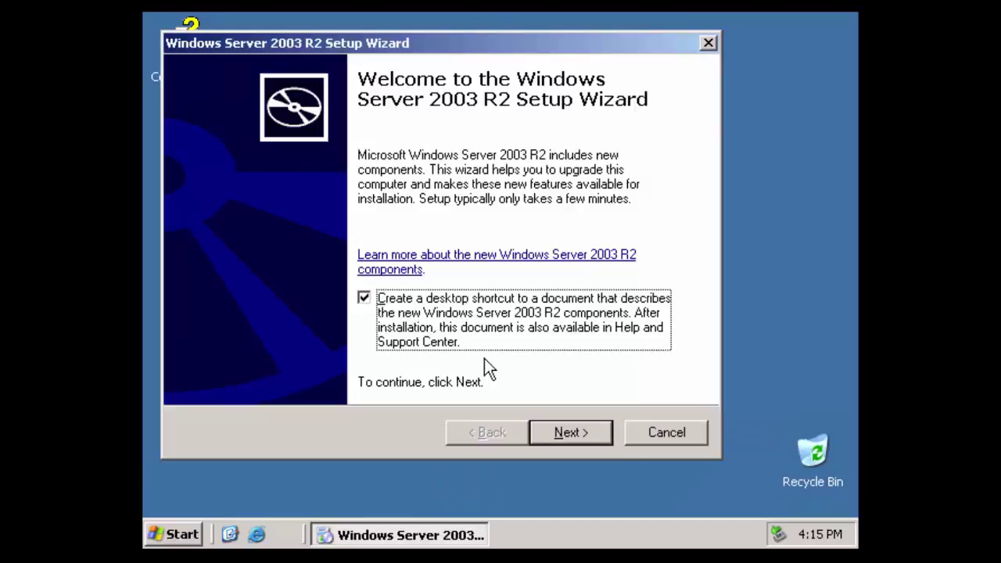
left_click(483, 350)
left_click_drag(369, 44, 419, 50)
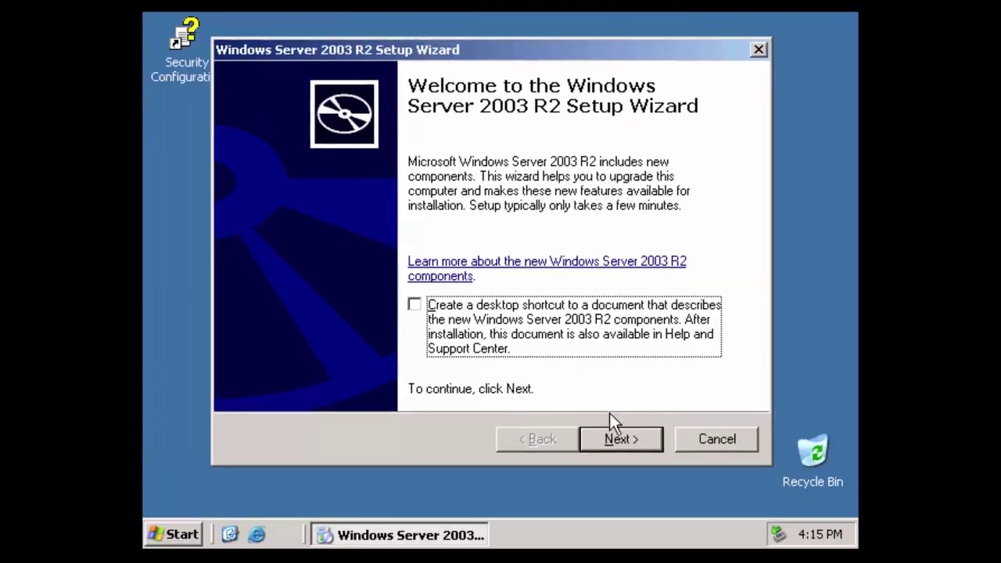
left_click(621, 439)
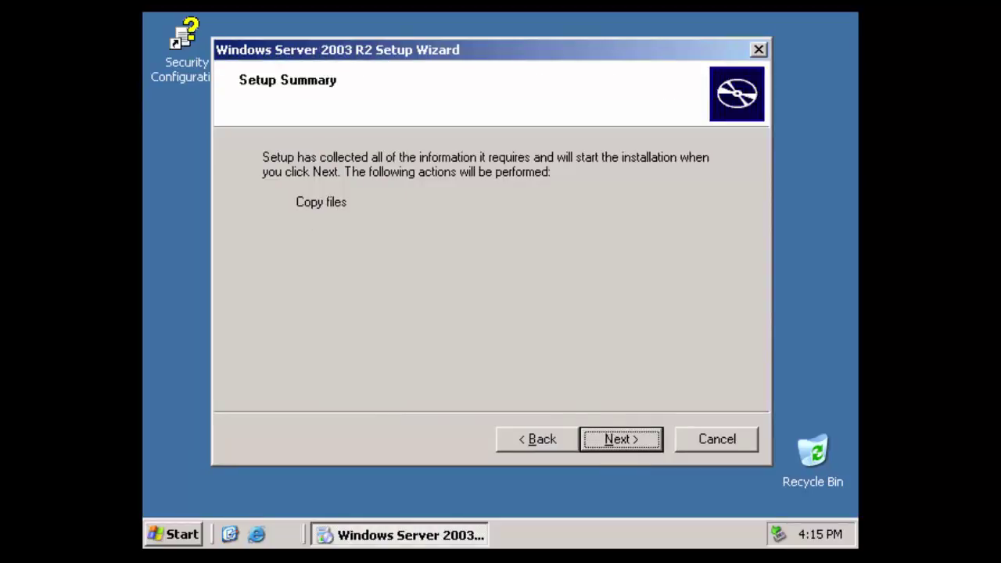
left_click(600, 434)
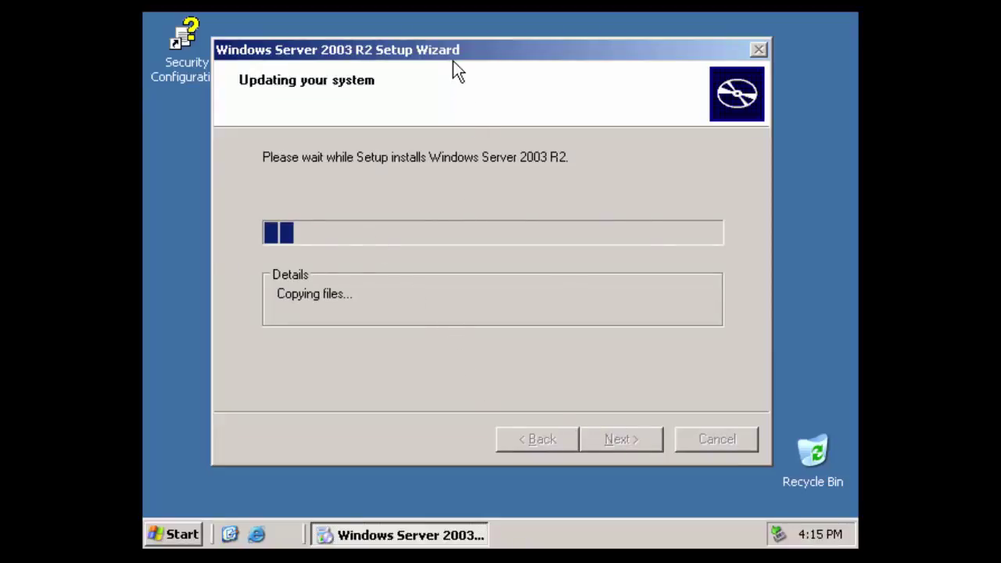
Set the server's screen resolution to 1920 by 1080 pixels, show the virtual machine in full screen, and keep the new display settings.
left_click_drag(455, 52, 468, 55)
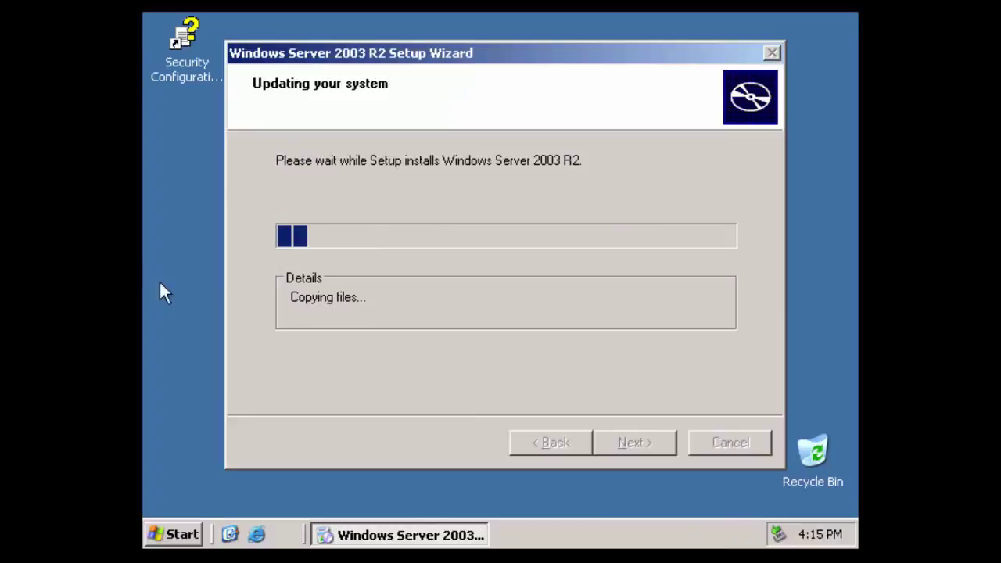
right_click(149, 261)
left_click(185, 395)
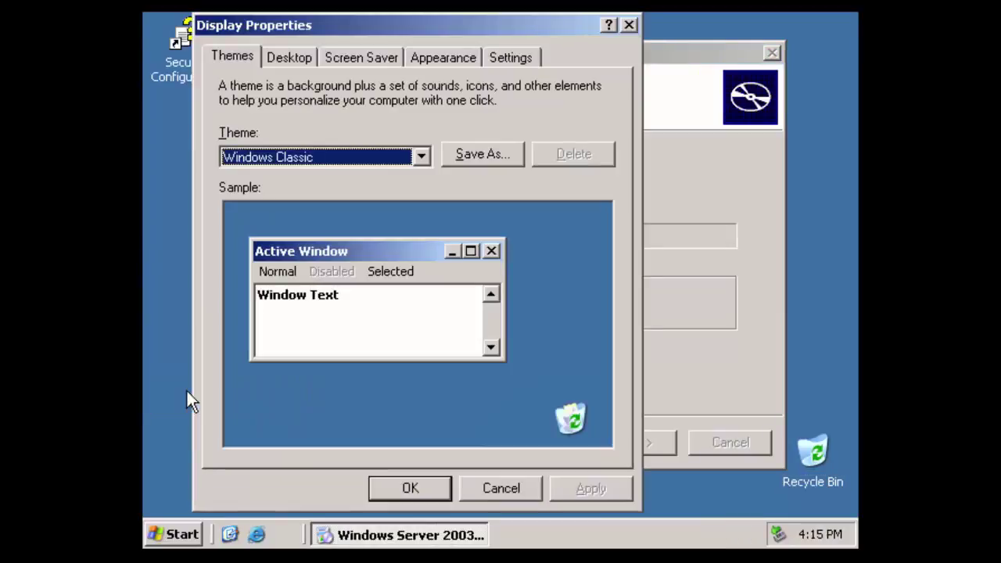
left_click(507, 57)
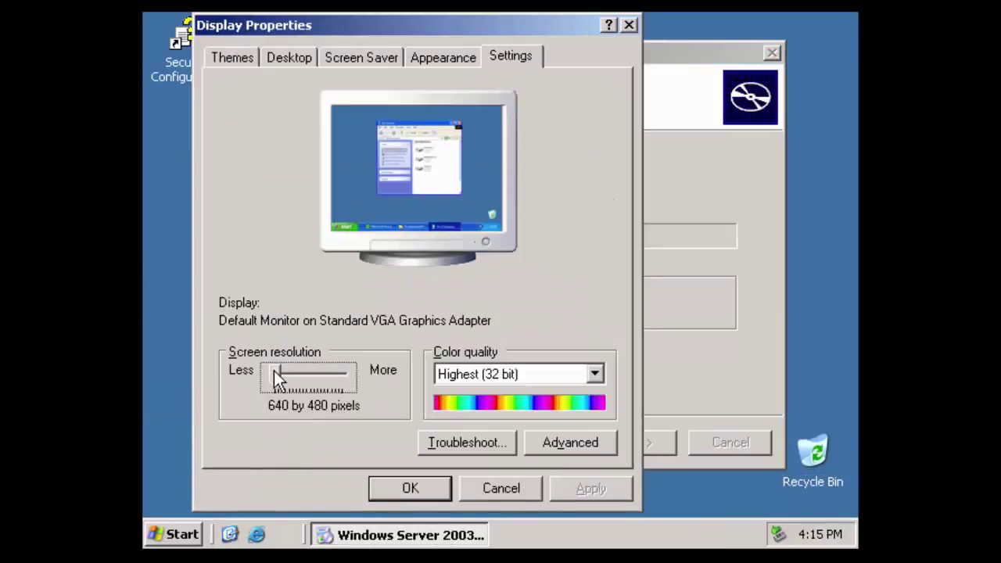
left_click_drag(273, 370, 336, 383)
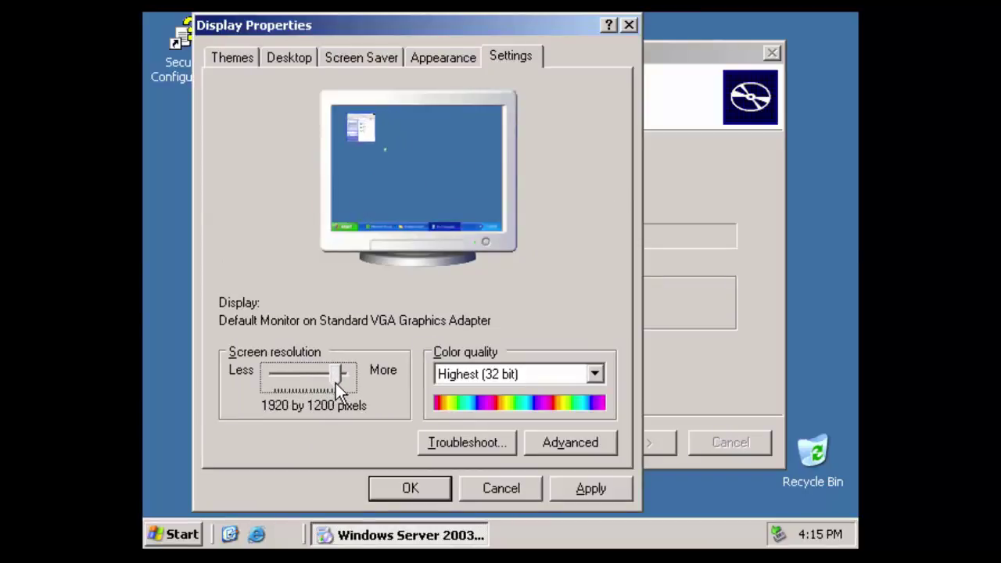
left_click(422, 490)
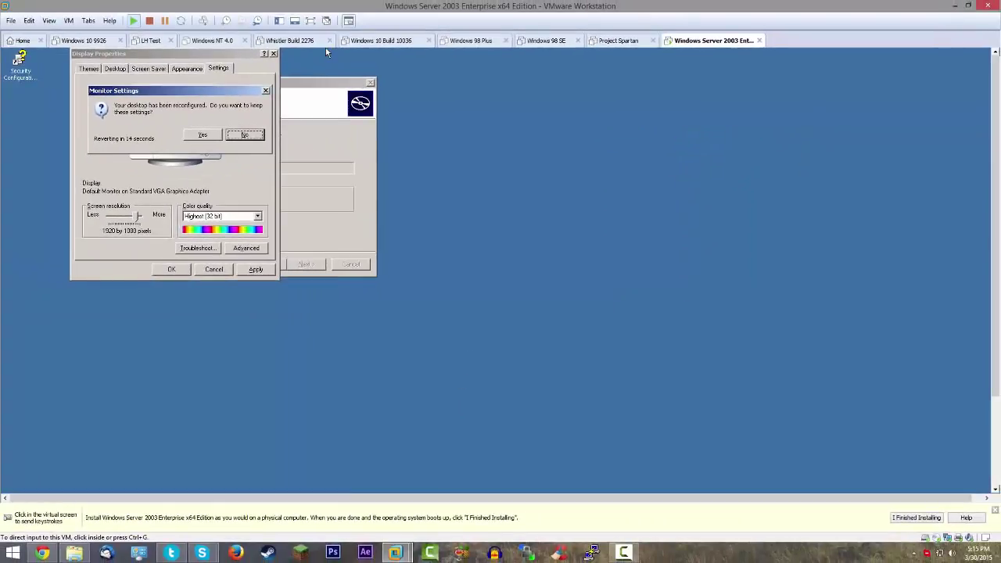
left_click(310, 21)
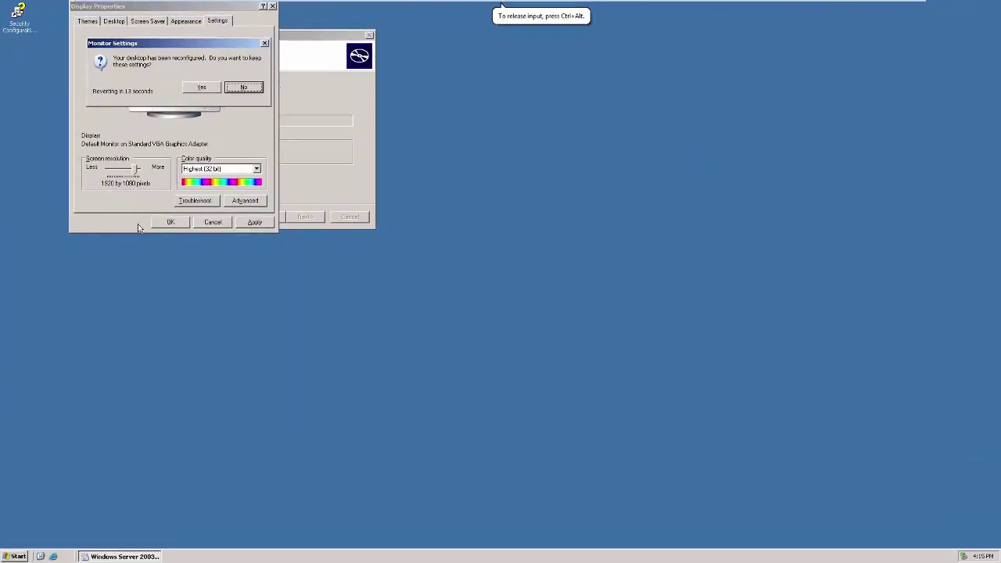
left_click(199, 88)
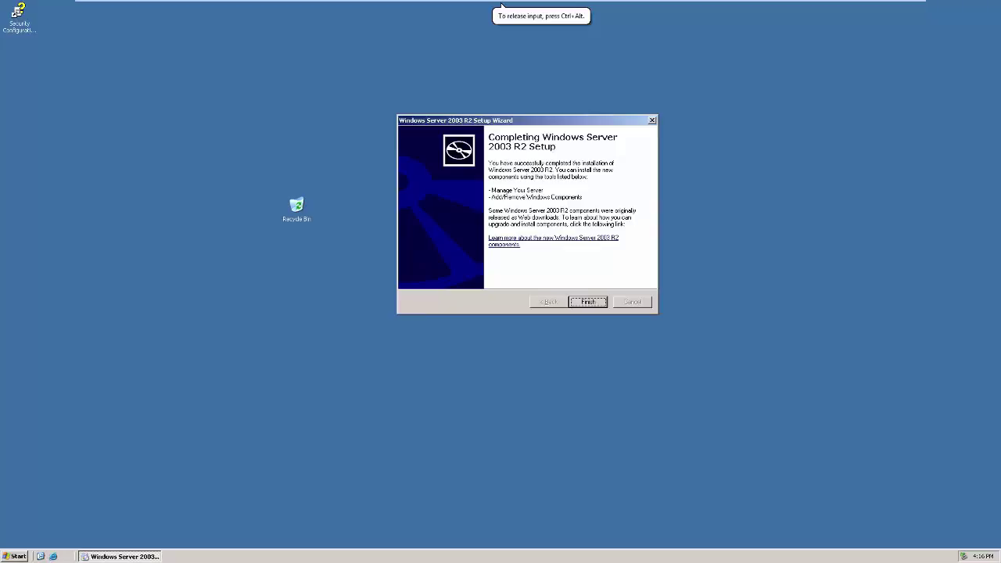
Finish the Windows Server 2003 R2 setup and open the server update site from the post-setup security updates.
left_click_drag(497, 122, 480, 124)
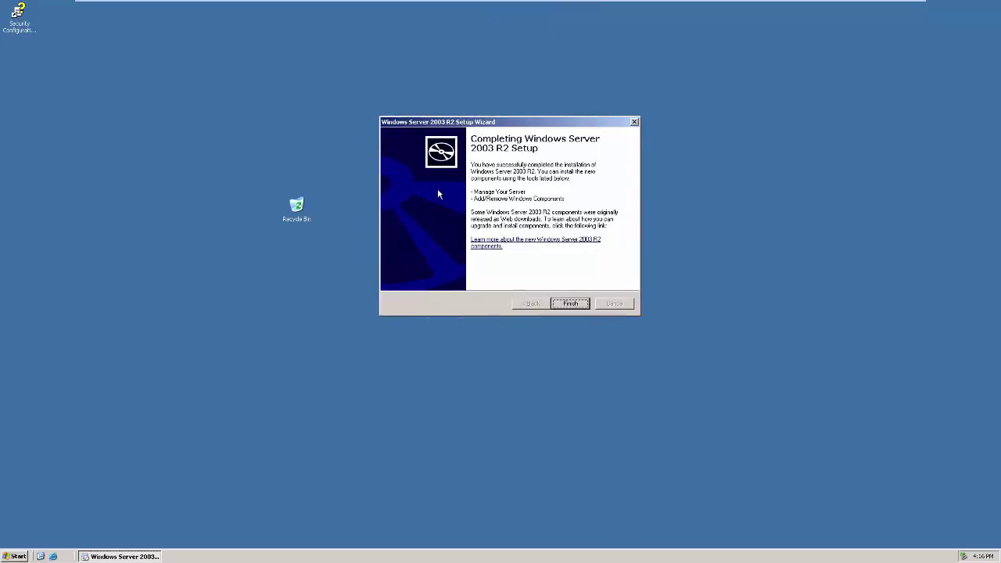
left_click(573, 305)
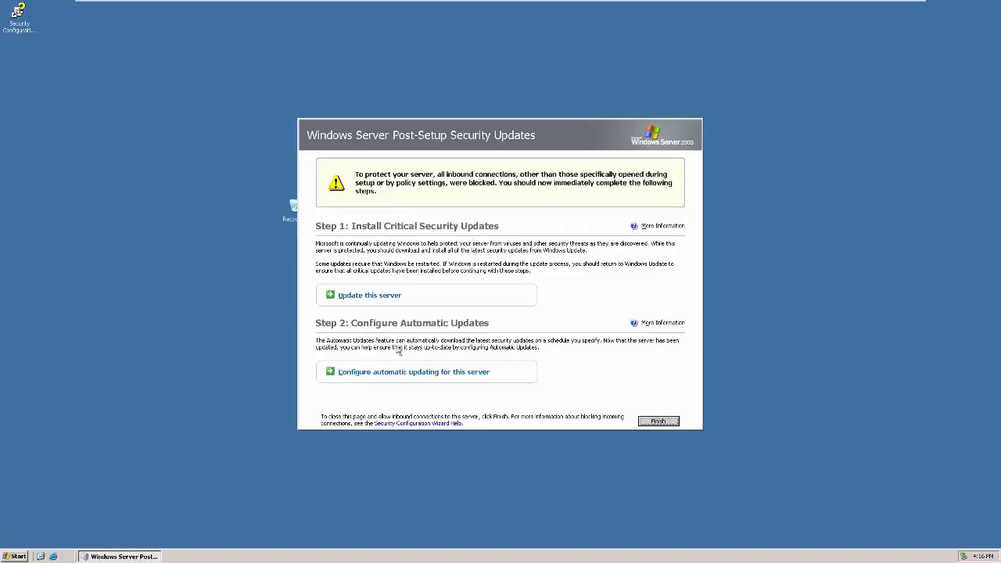
left_click(368, 295)
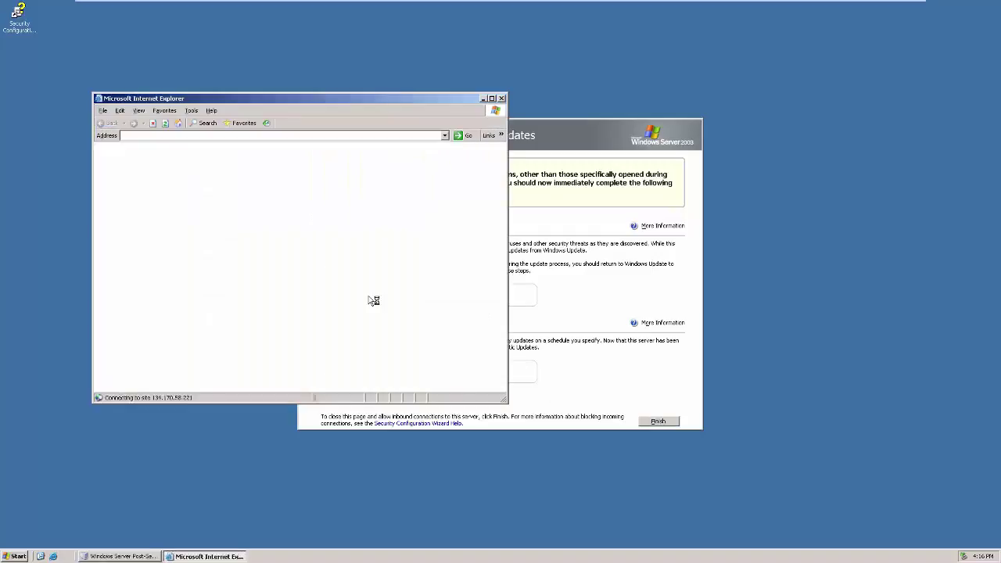